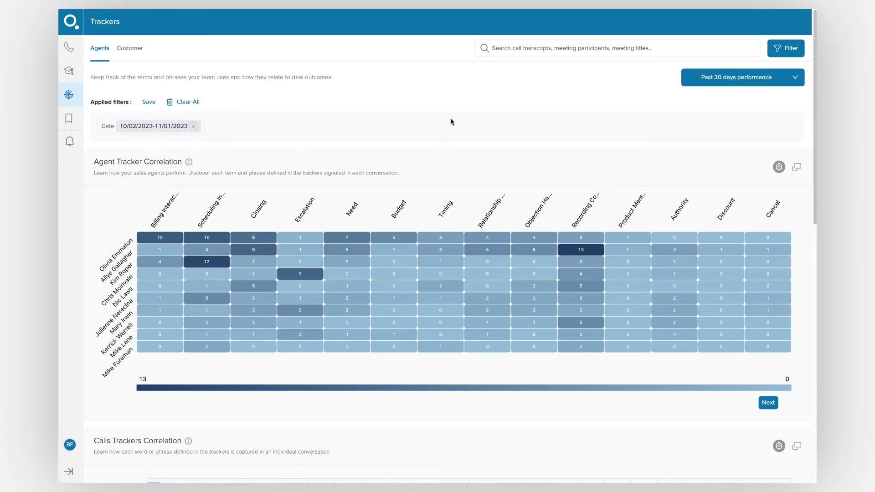
# Step: Scroll down from the agent tracker correlation heatmap to the Calls Trackers Correlation chart and calls list
pyautogui.scroll(-8, 379, 290)
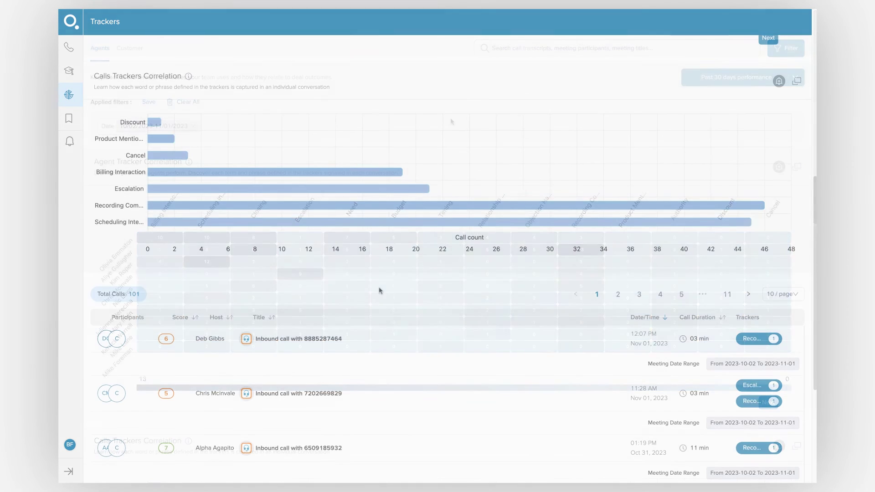